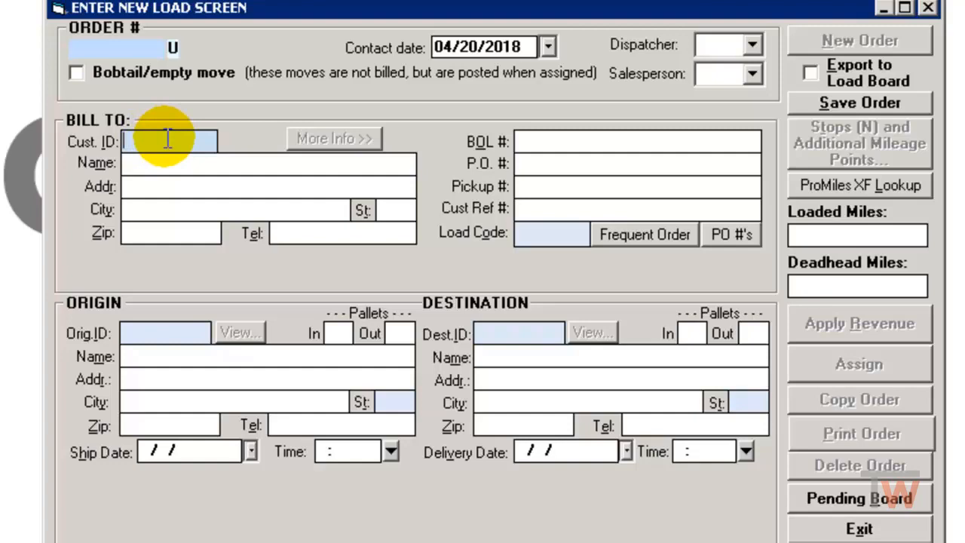
Fill the bill-to section with customer CAR MAX and the origin section with company JACKS
double_click(168, 139)
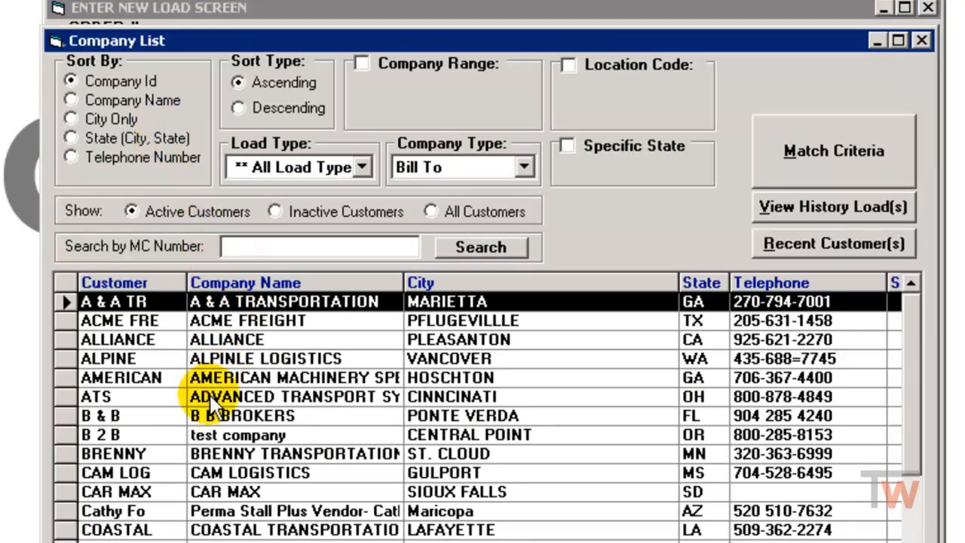
click(59, 495)
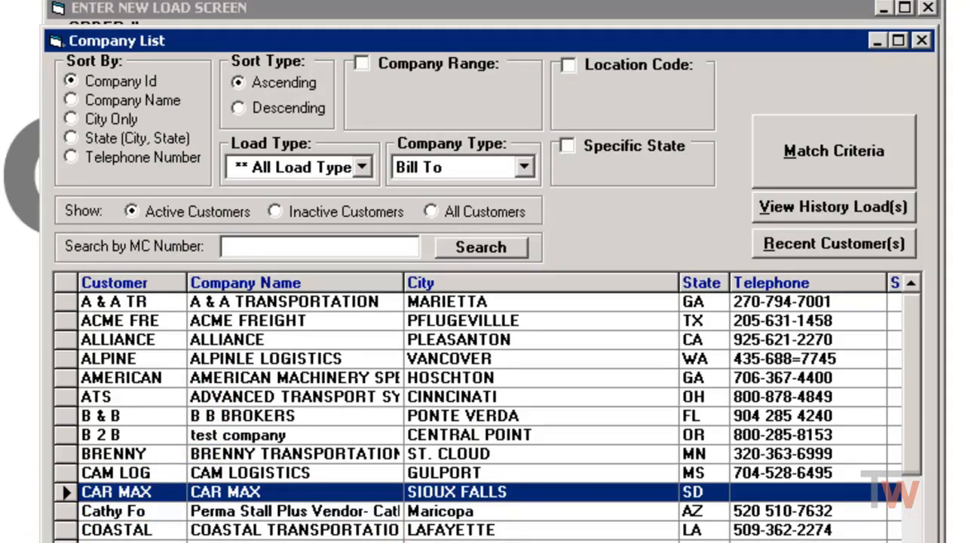
click(313, 542)
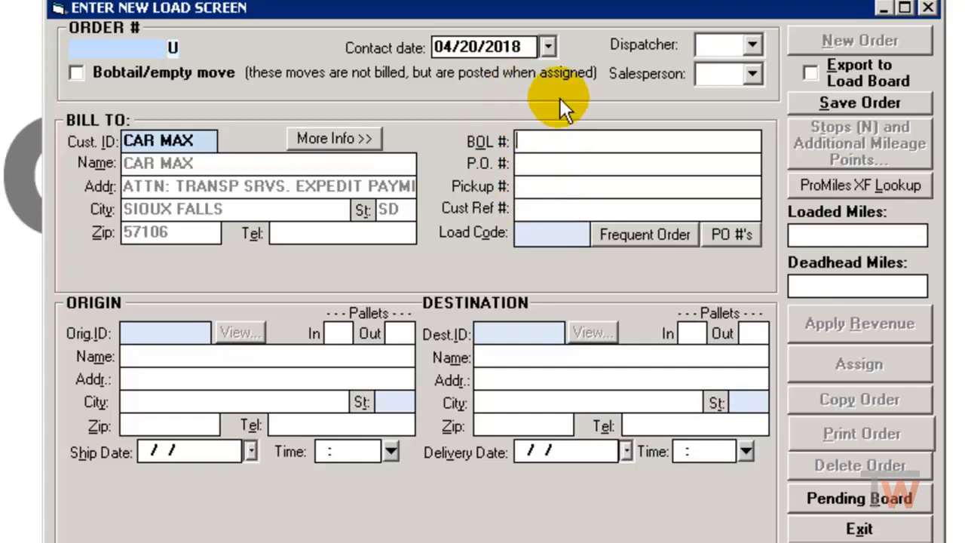
double_click(145, 336)
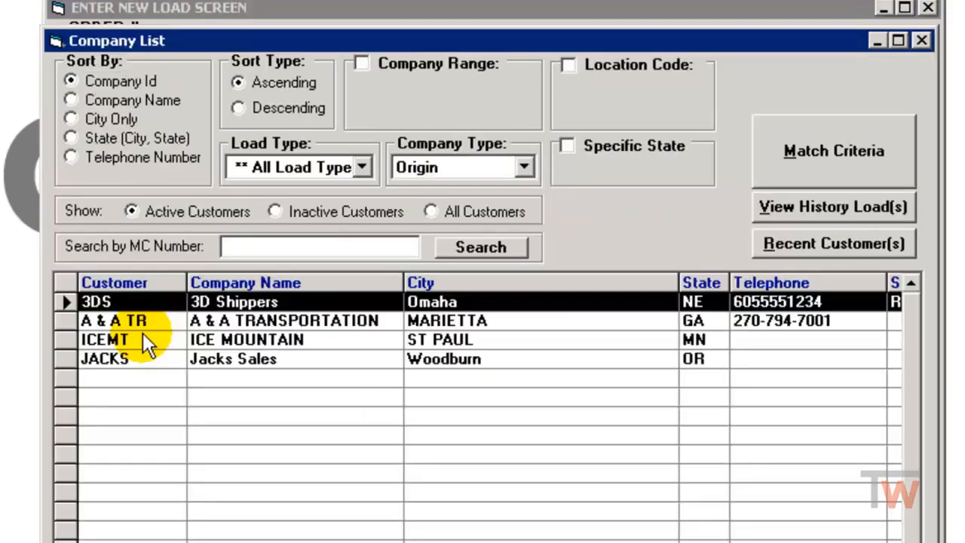
double_click(68, 358)
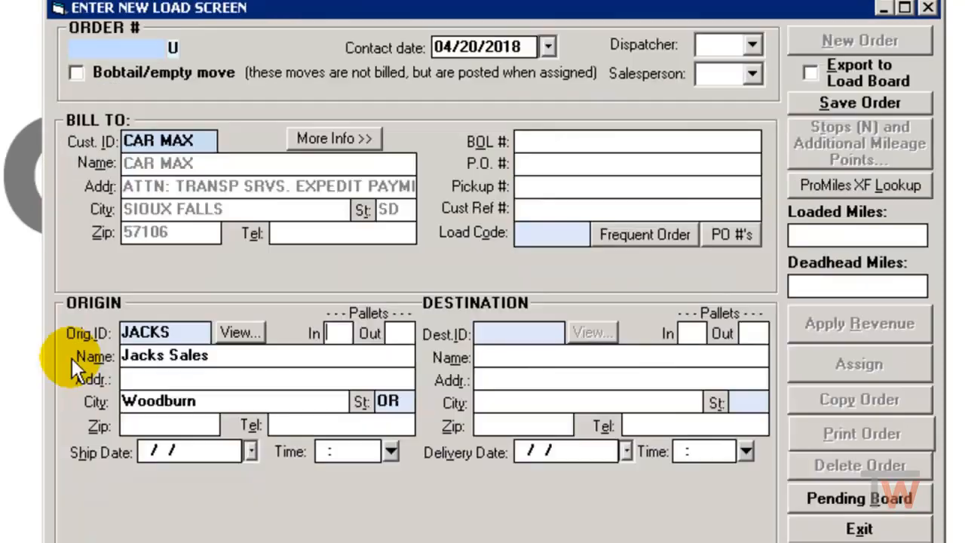
Enter the destination as Walmary in Sioux Falls, SD
click(485, 358)
text(Walmary)
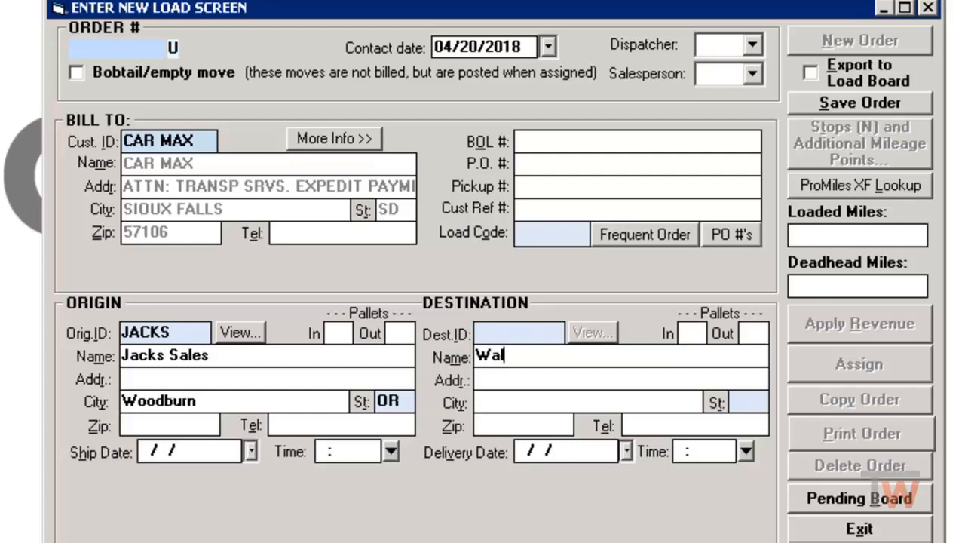
key(Tab)
key(Tab)
text(Sioux Falls)
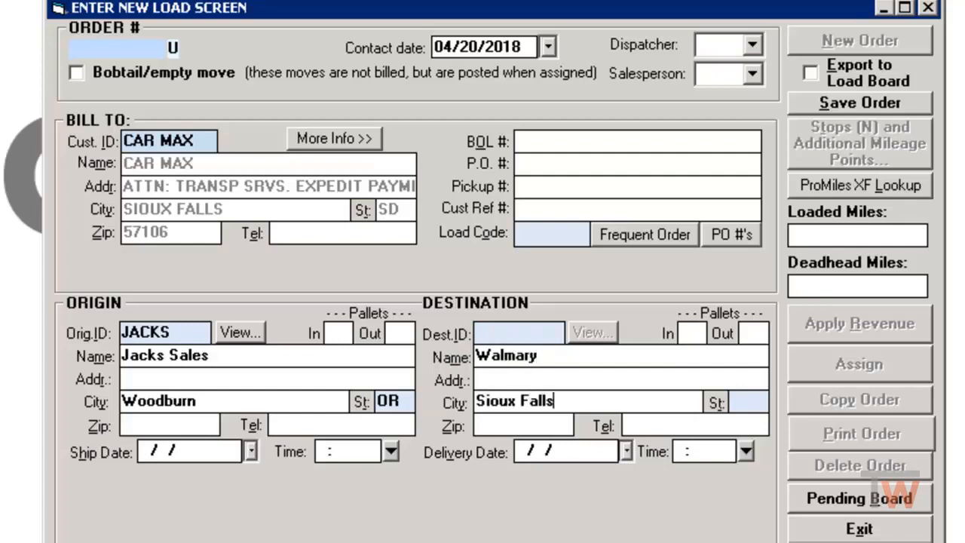
key(Tab)
text(SD)
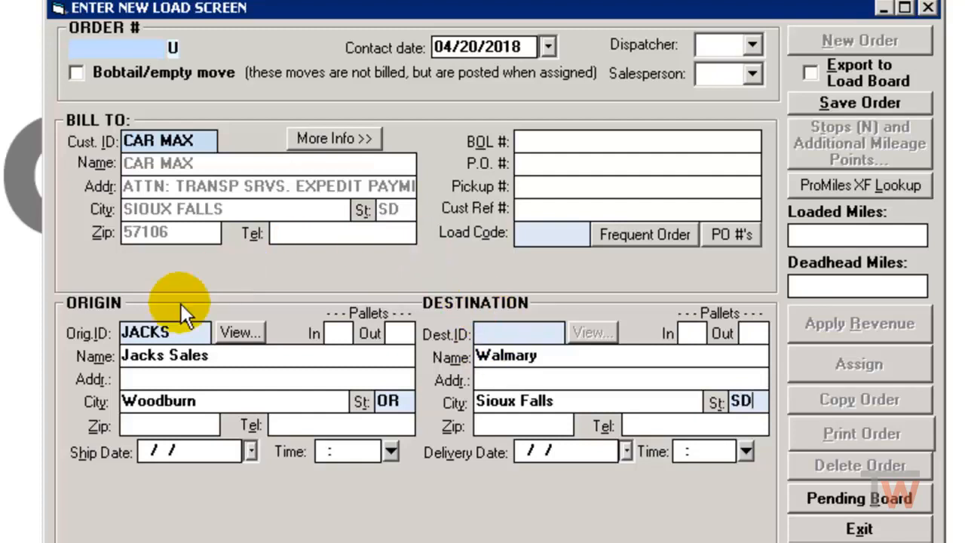
Set the ship date to 04/17/2018 and the delivery date to 04/19/2018, and save the order
click(251, 452)
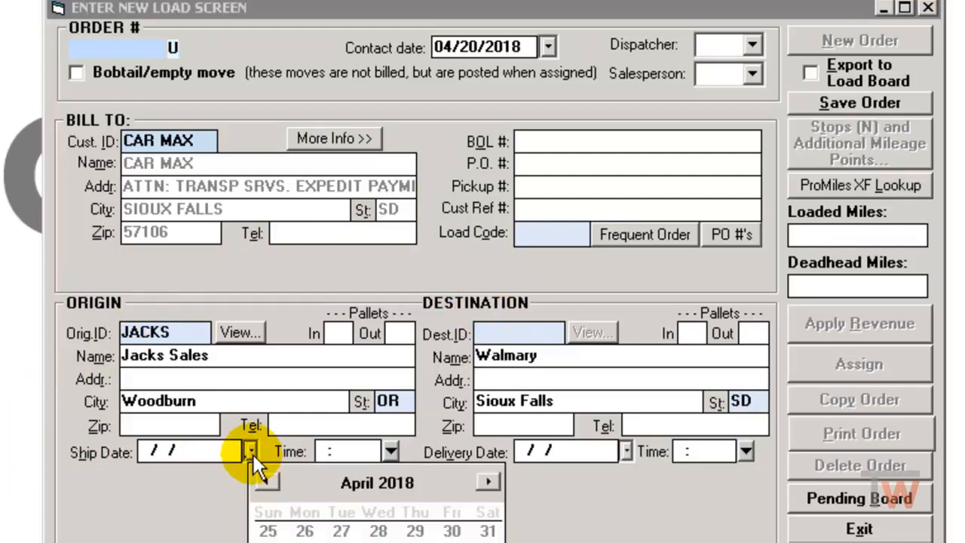
click(342, 542)
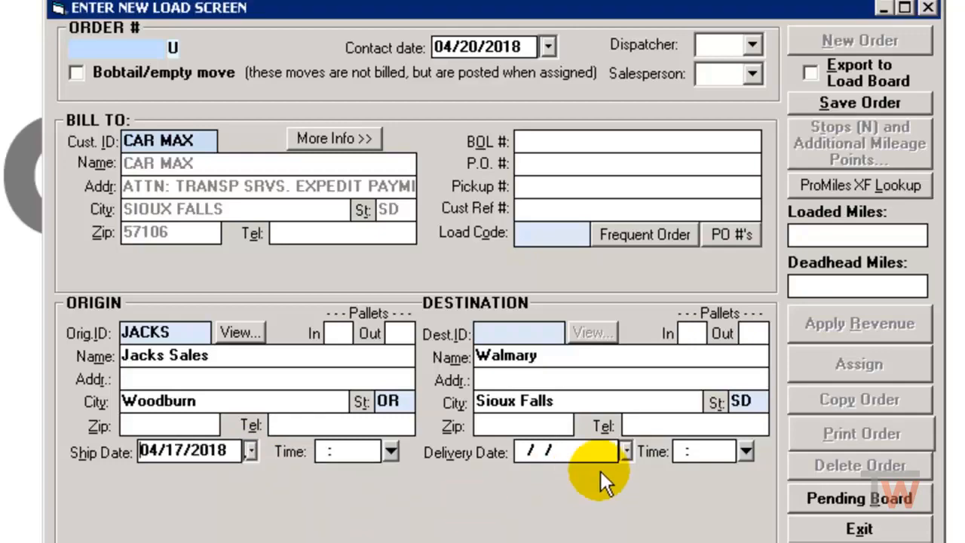
click(628, 454)
click(792, 542)
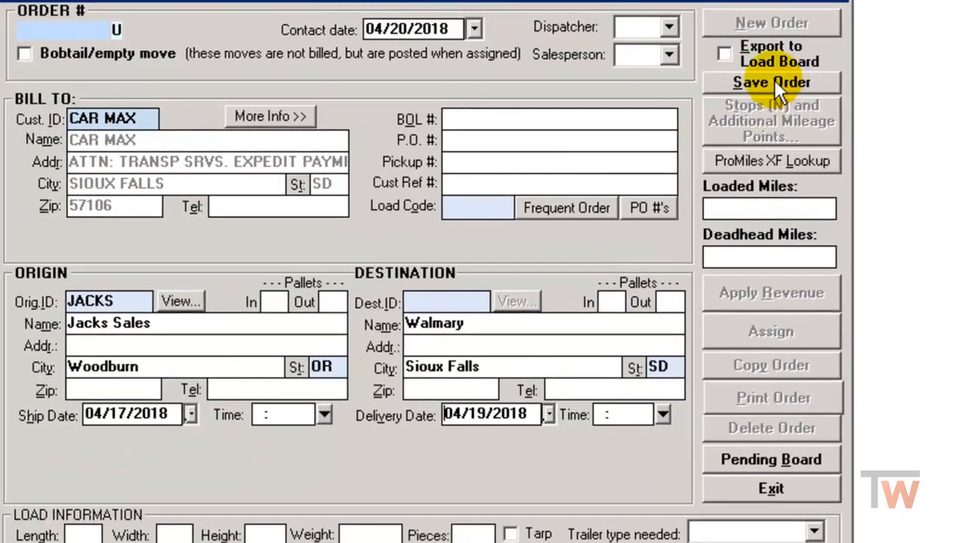
click(775, 79)
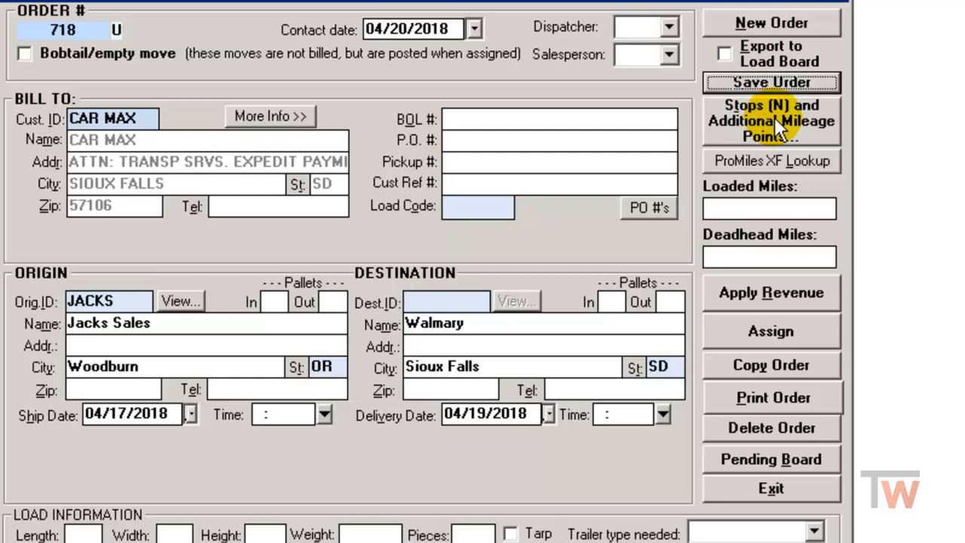
Review the order's stops without adding any, and fill in its mileage from the ProMiles route lookup
click(775, 118)
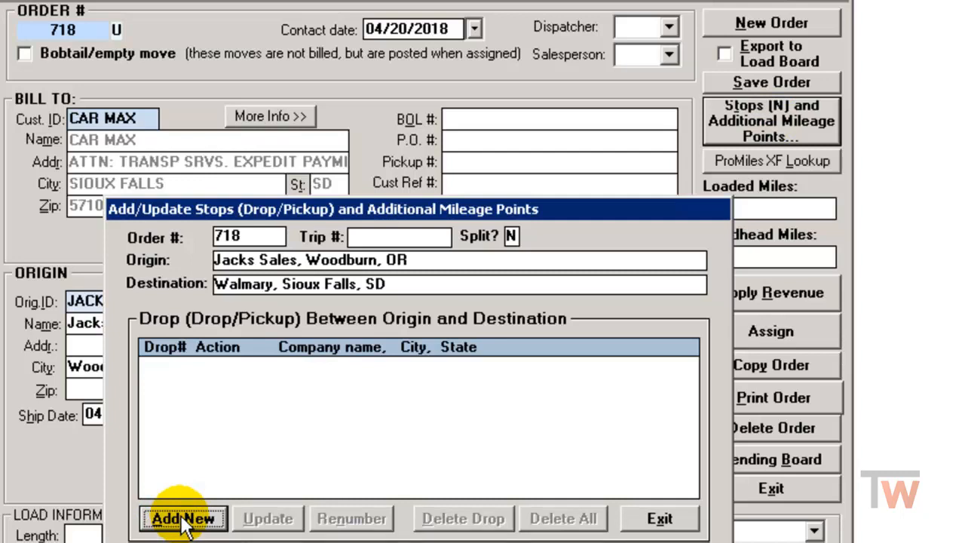
click(667, 519)
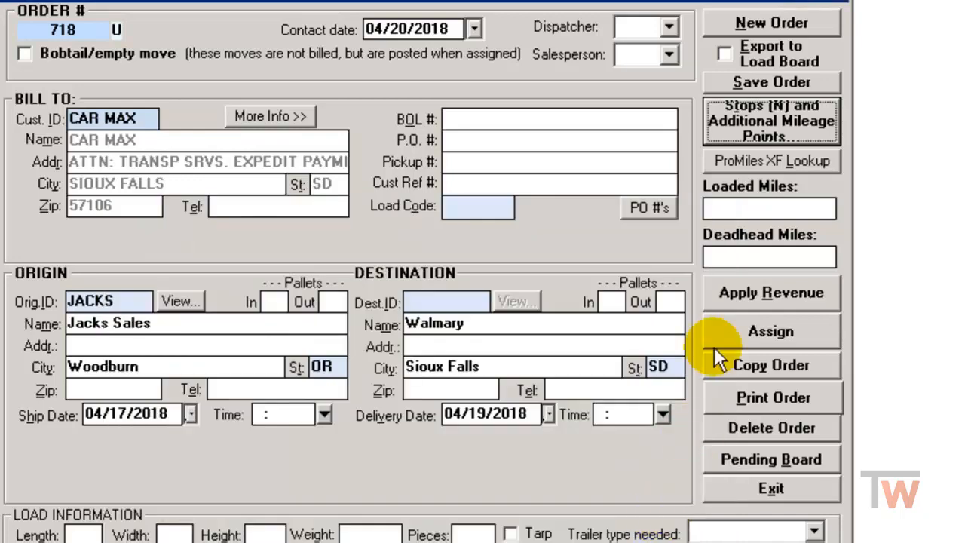
click(782, 161)
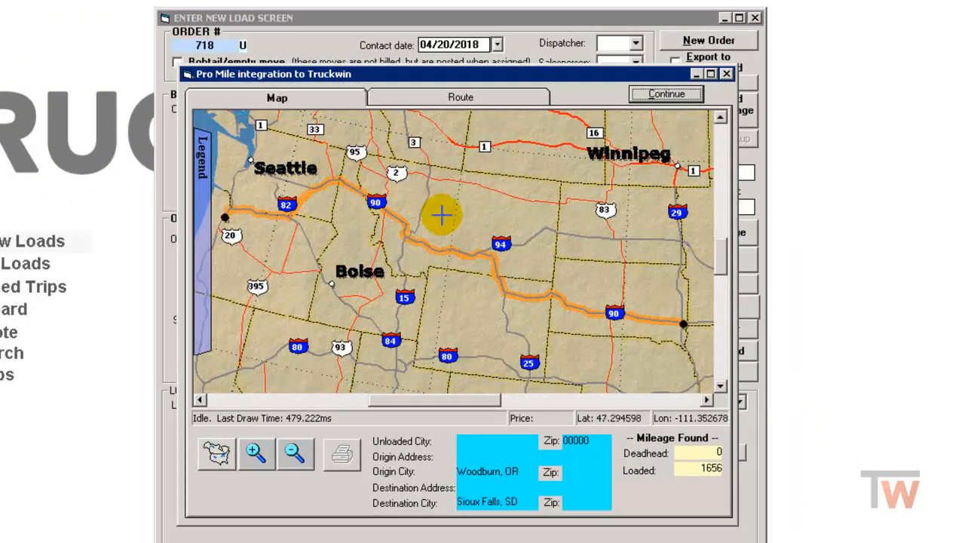
click(664, 95)
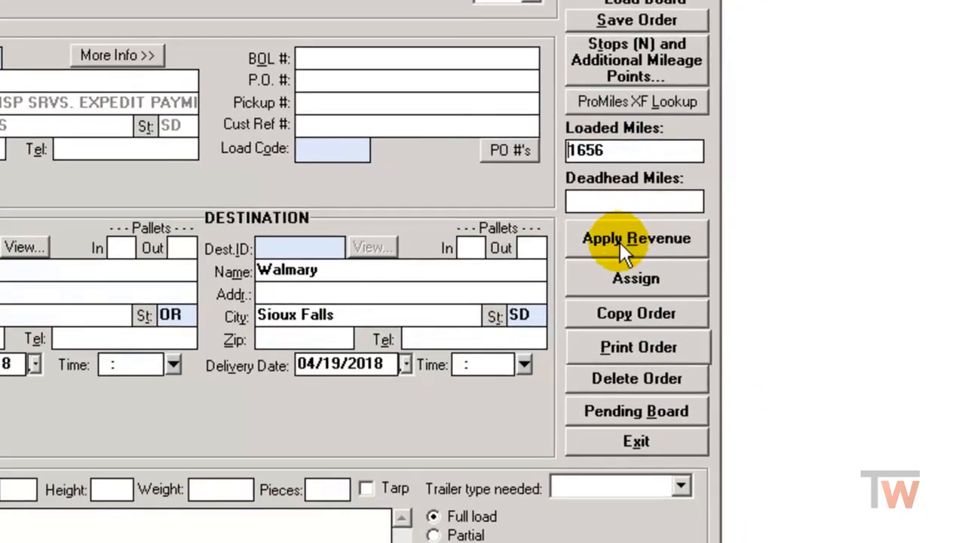
Save the order changes, add and save a revenue line billed by Miles (loaded), and open the order's trip assignment
click(633, 237)
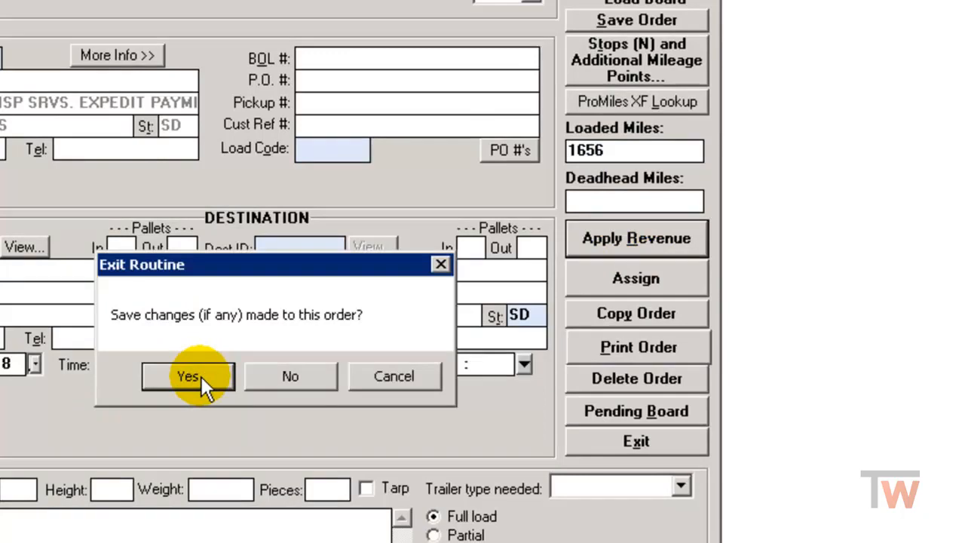
click(189, 377)
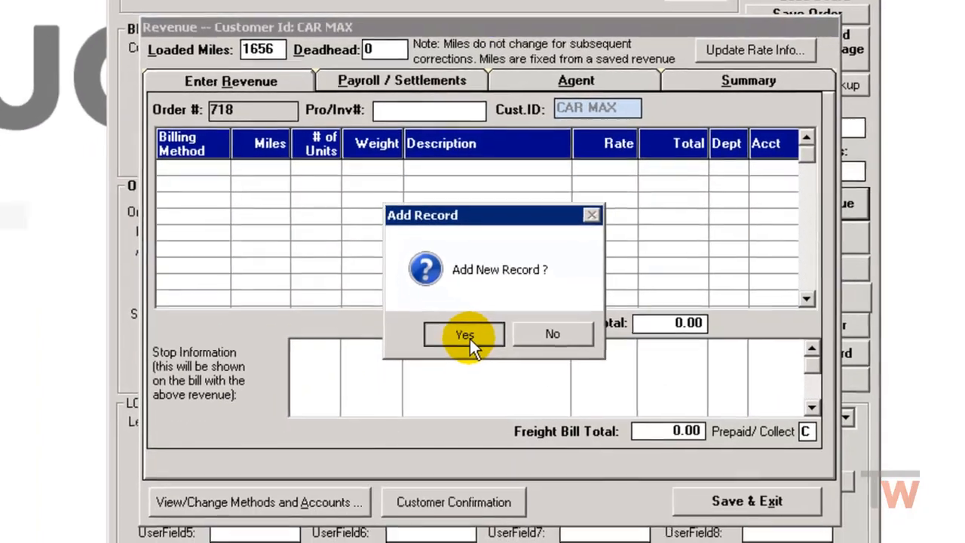
click(476, 365)
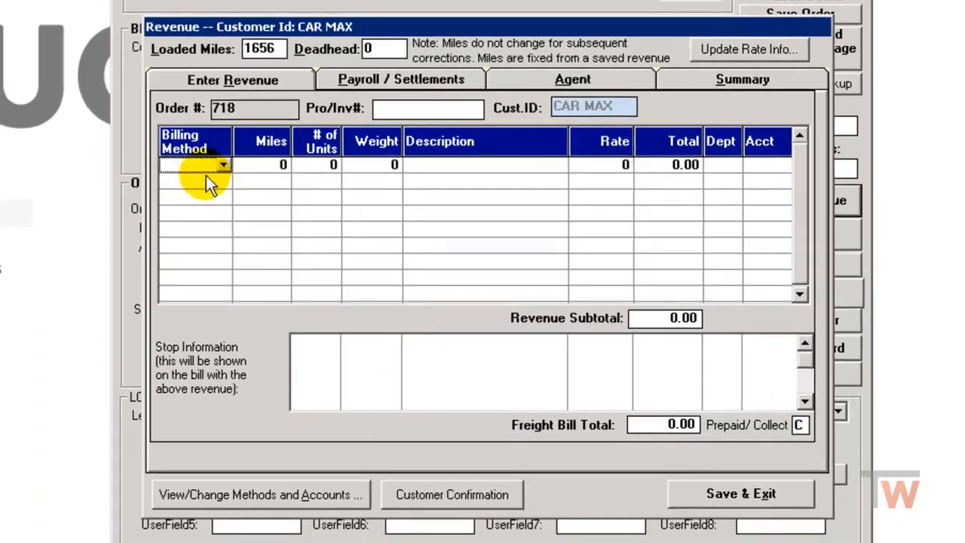
click(224, 166)
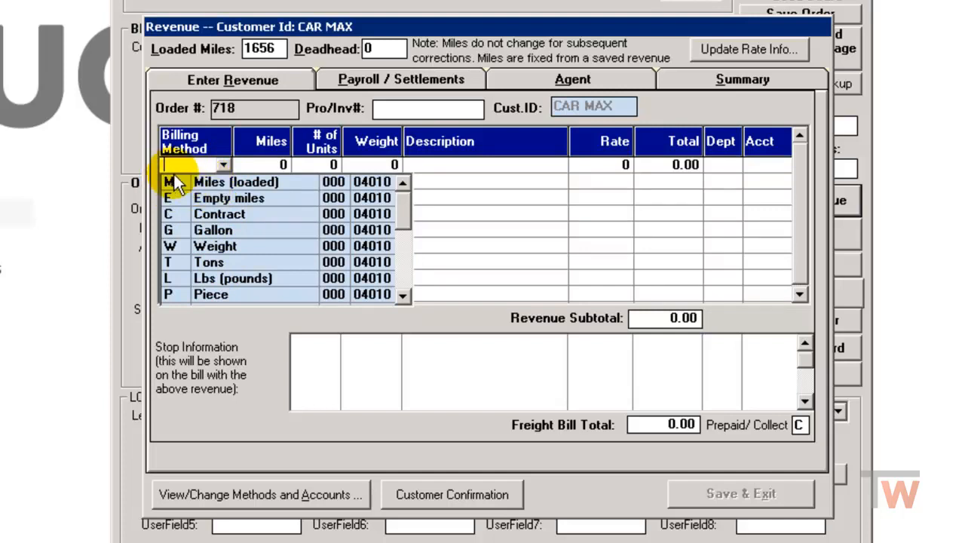
click(216, 183)
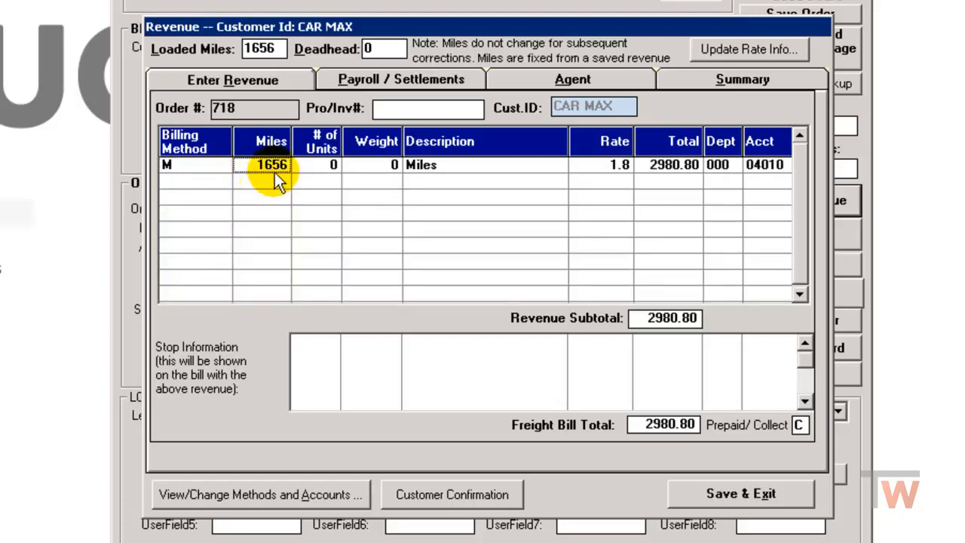
click(260, 49)
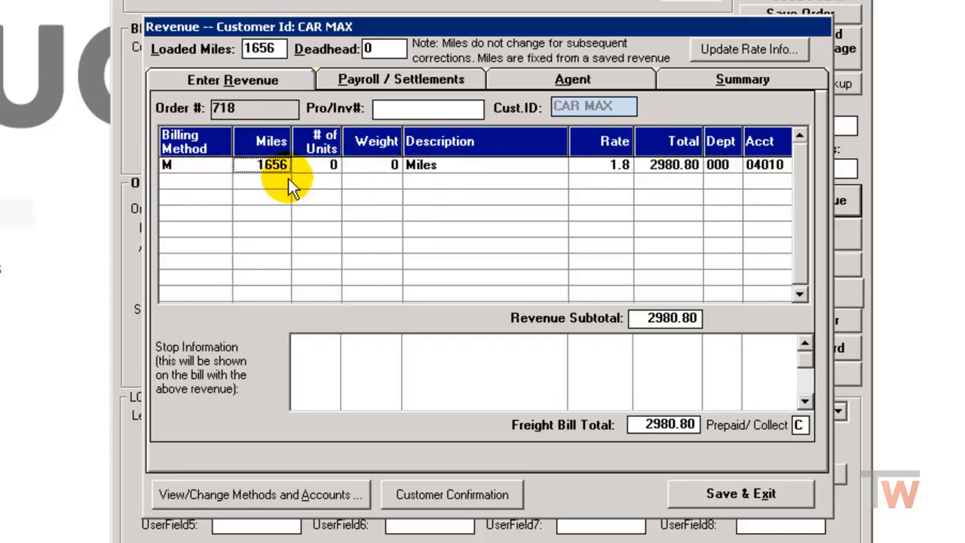
click(724, 493)
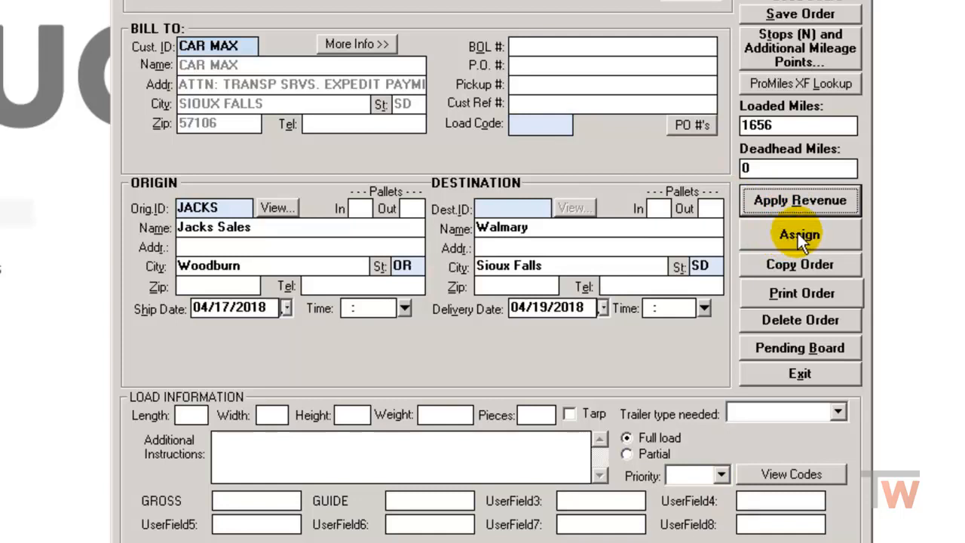
click(798, 234)
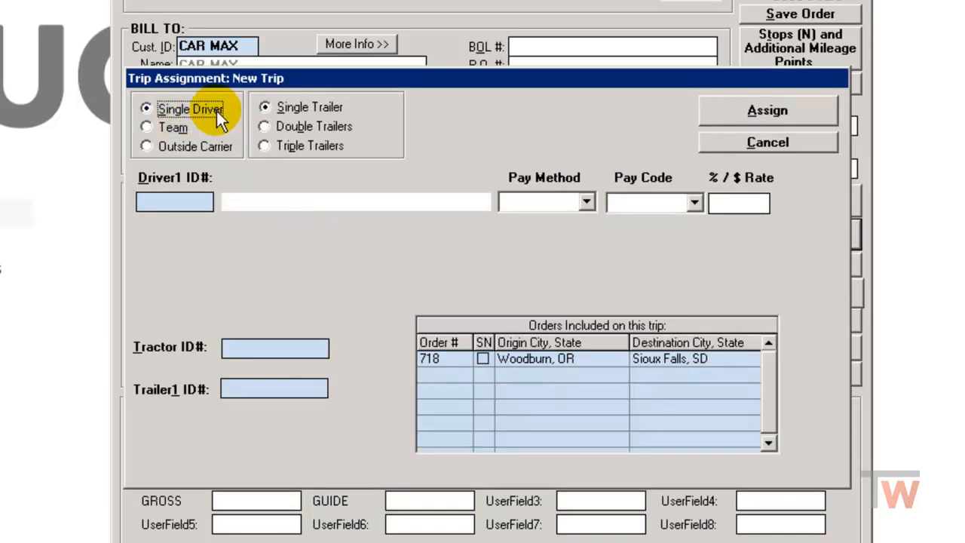
Filter the driver list by Employee, Lessor and All, and select the third driver, a lessor from Maricopa, for the trip
double_click(157, 201)
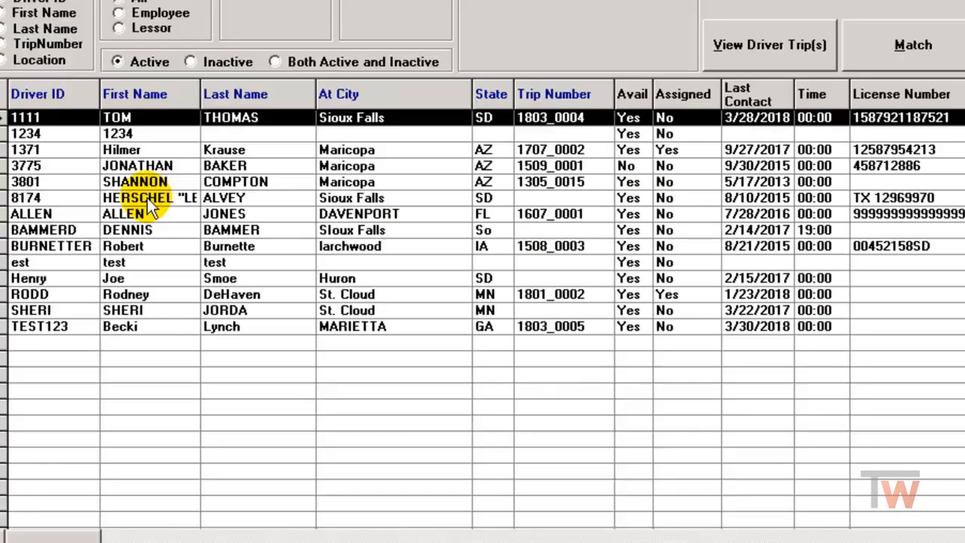
click(119, 14)
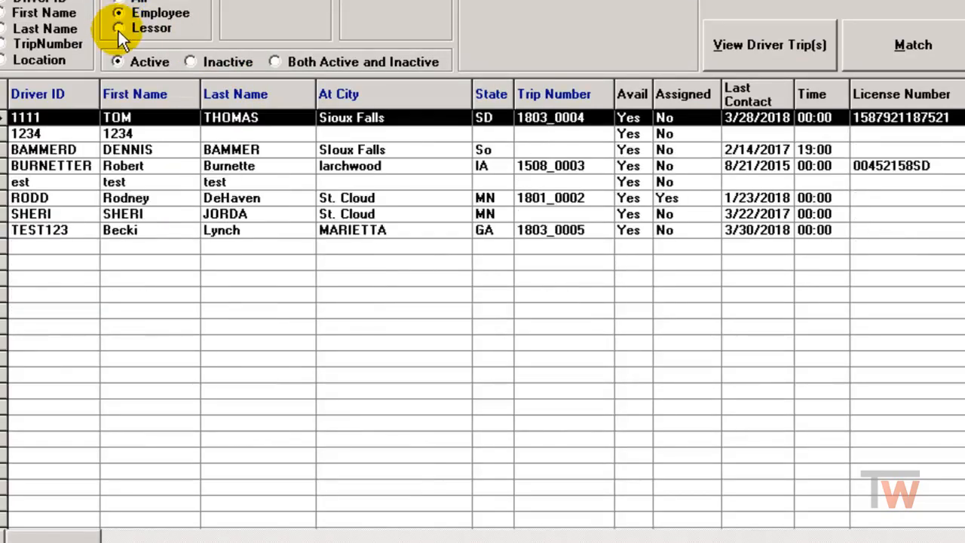
click(119, 28)
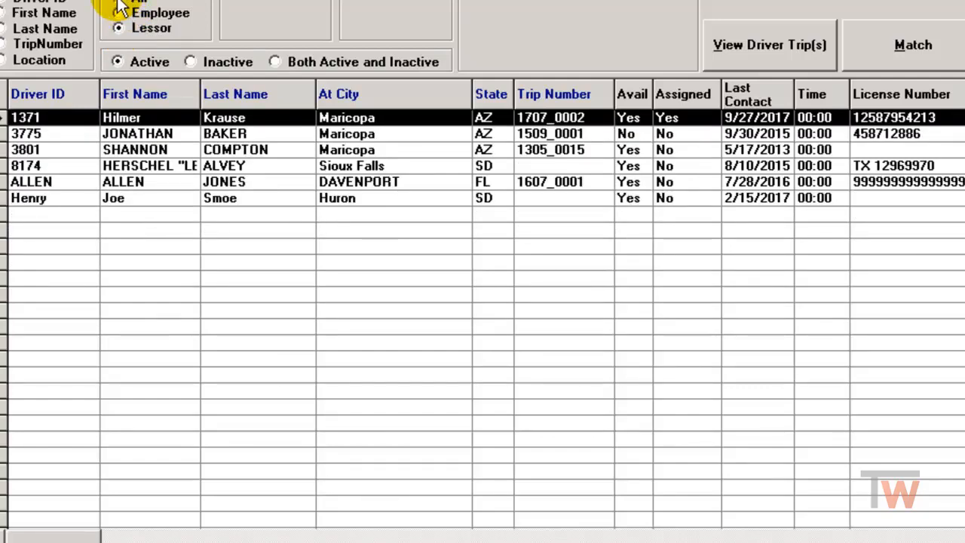
click(118, 1)
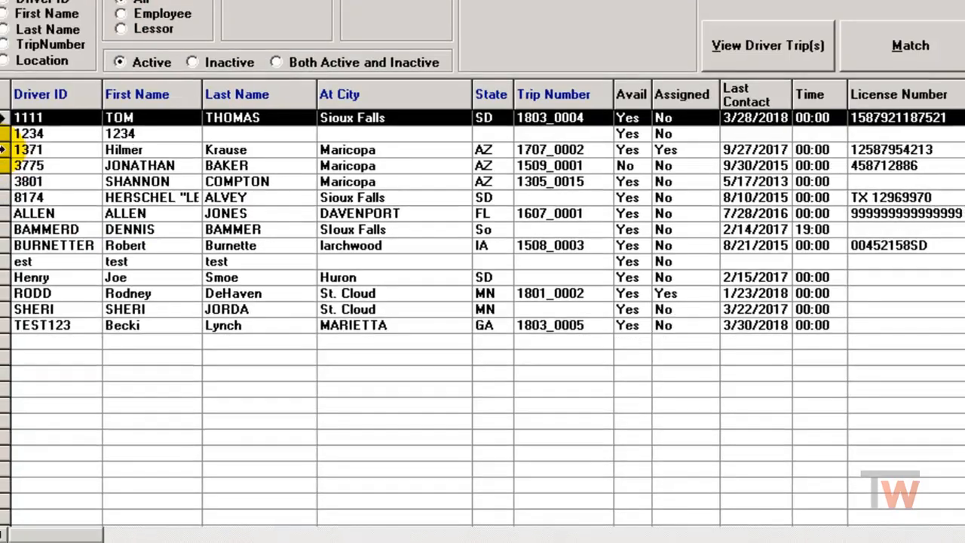
click(2, 149)
click(189, 504)
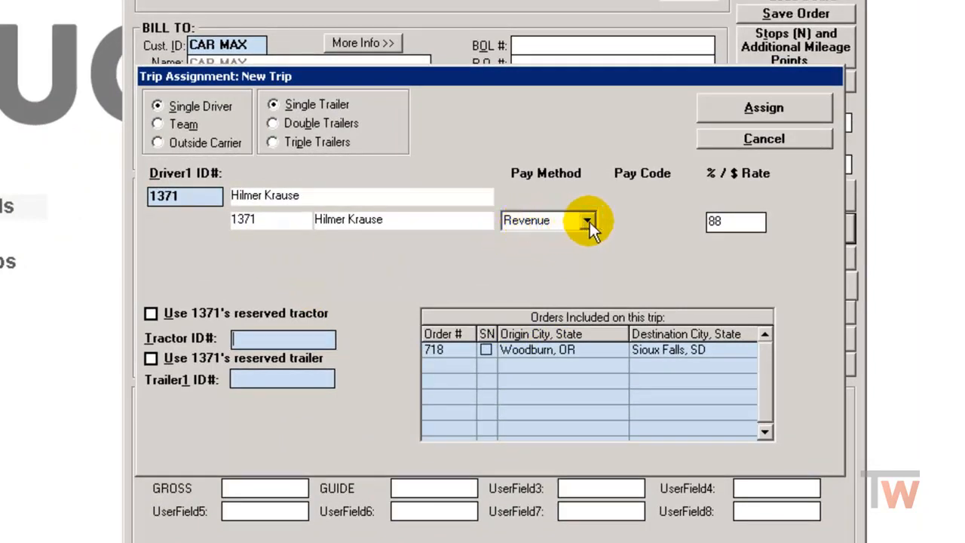
click(739, 227)
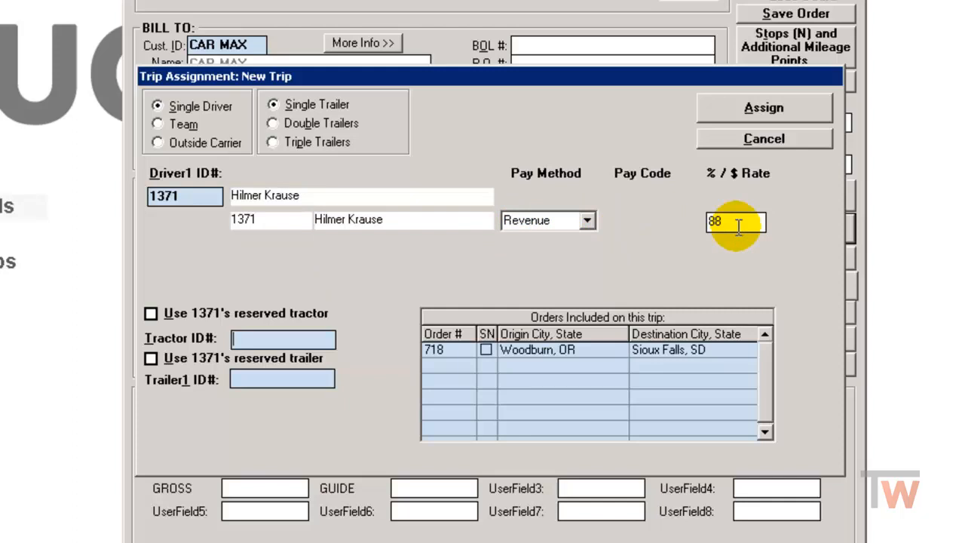
Replace the trip's driver with the first employee driver in the list, located in Sioux Falls
double_click(203, 197)
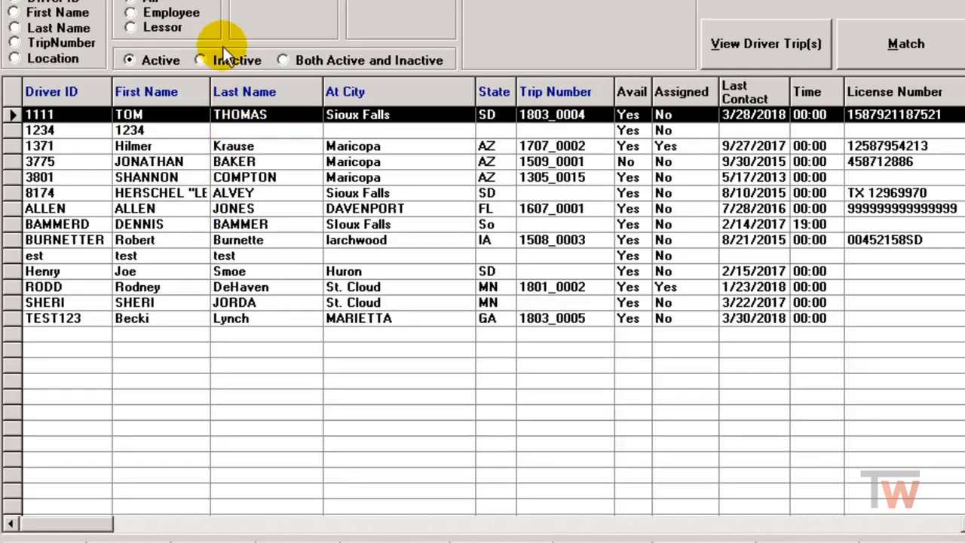
click(165, 13)
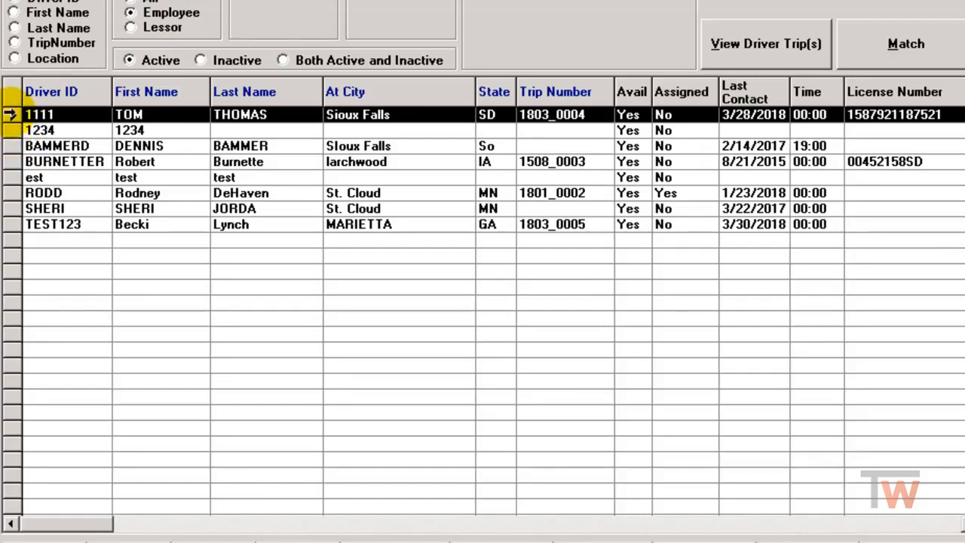
double_click(15, 117)
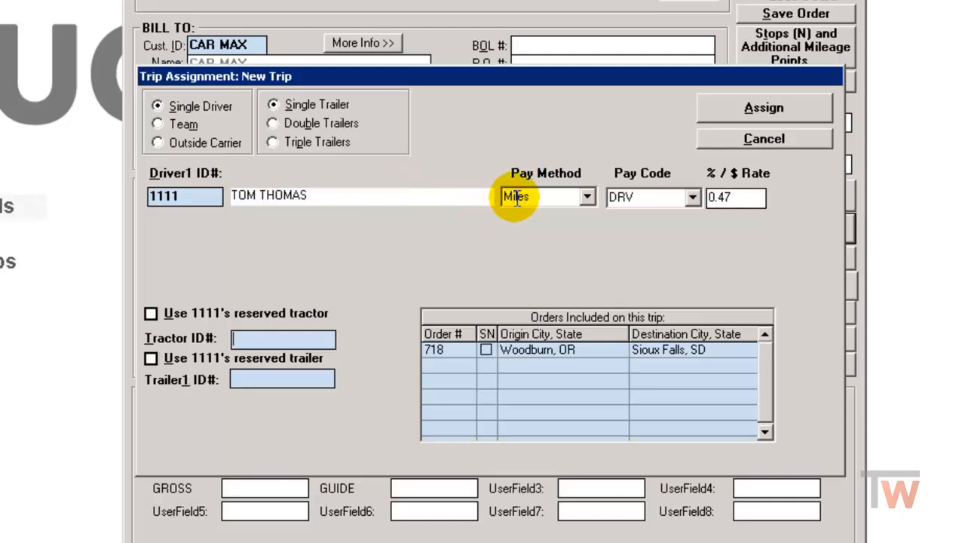
click(735, 198)
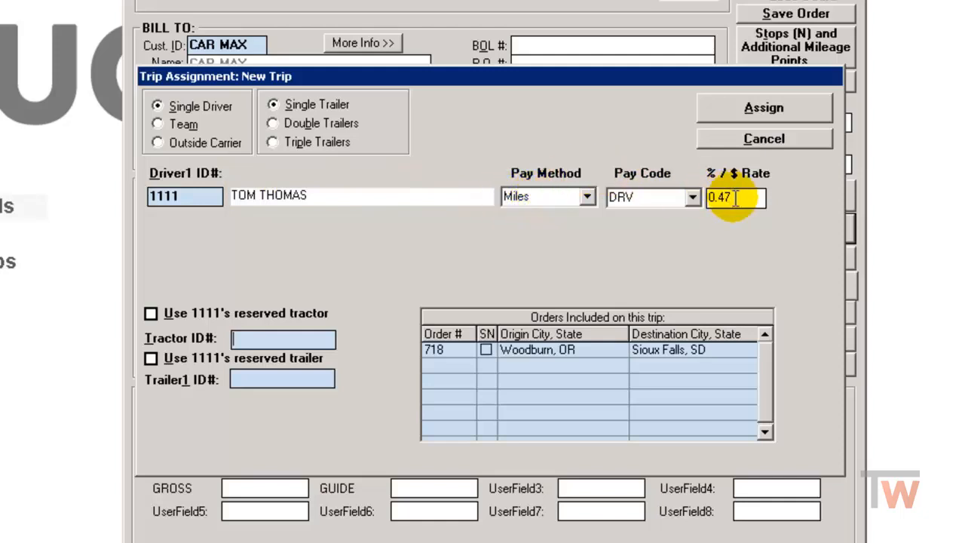
Use the driver's reserved tractor and reserved trailer for the new trip
click(151, 313)
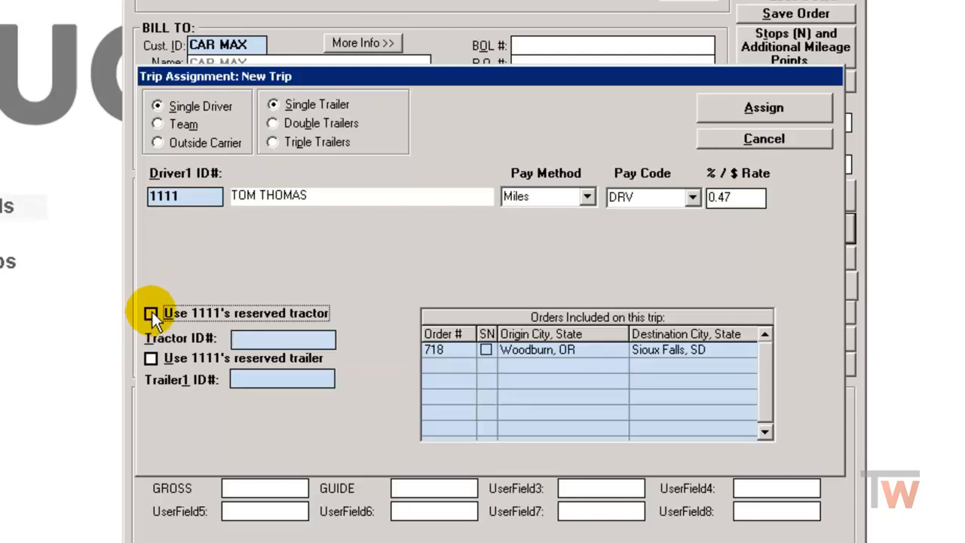
click(149, 358)
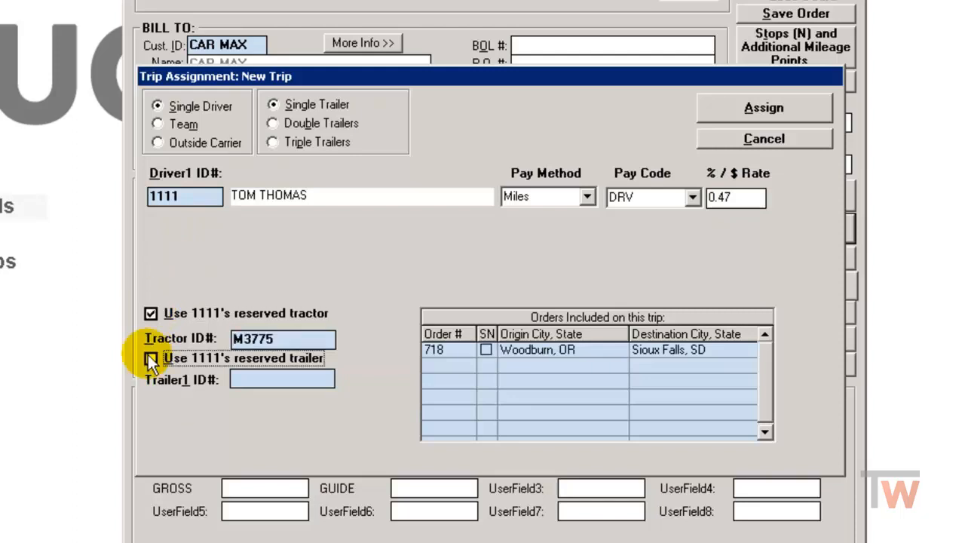
click(150, 358)
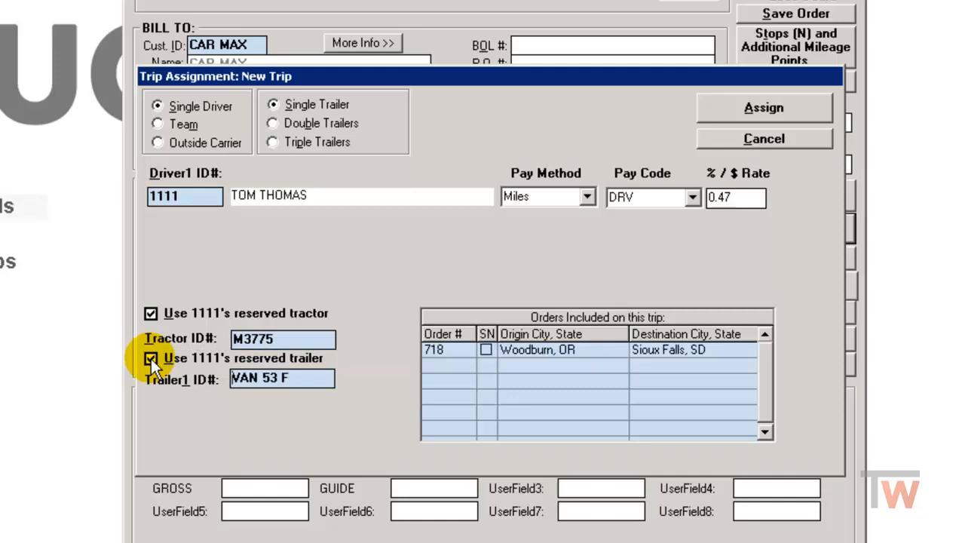
Assign the trip without printing a delivery receipt, and exit the load entry screen
click(747, 104)
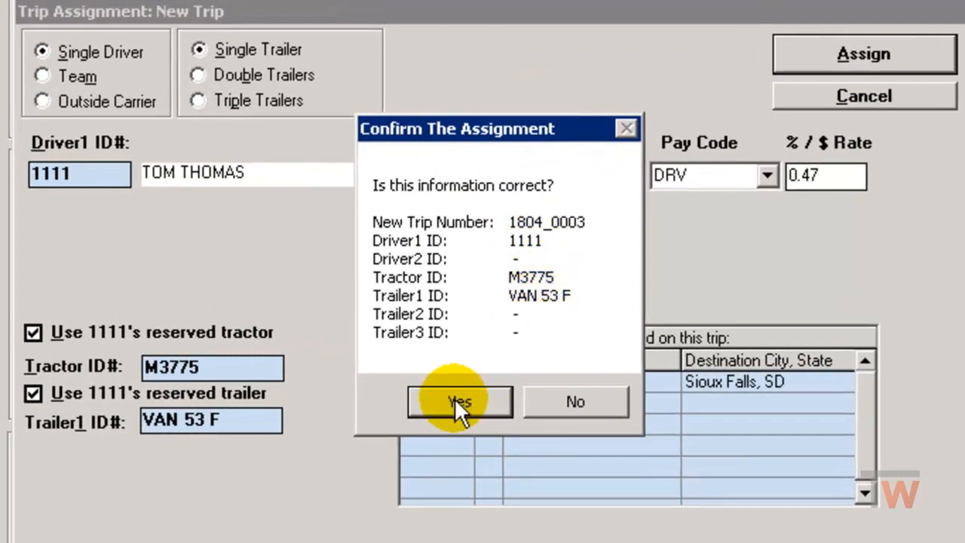
click(455, 398)
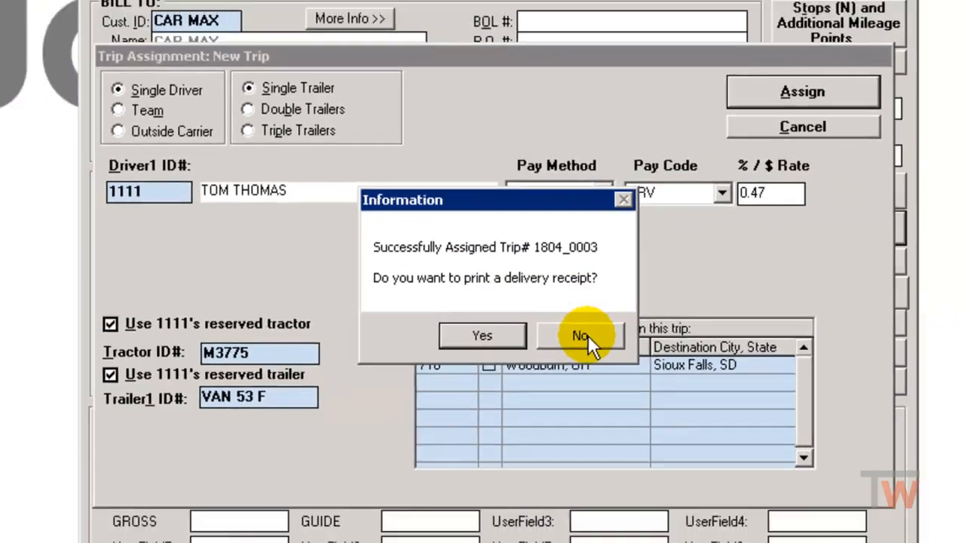
click(603, 345)
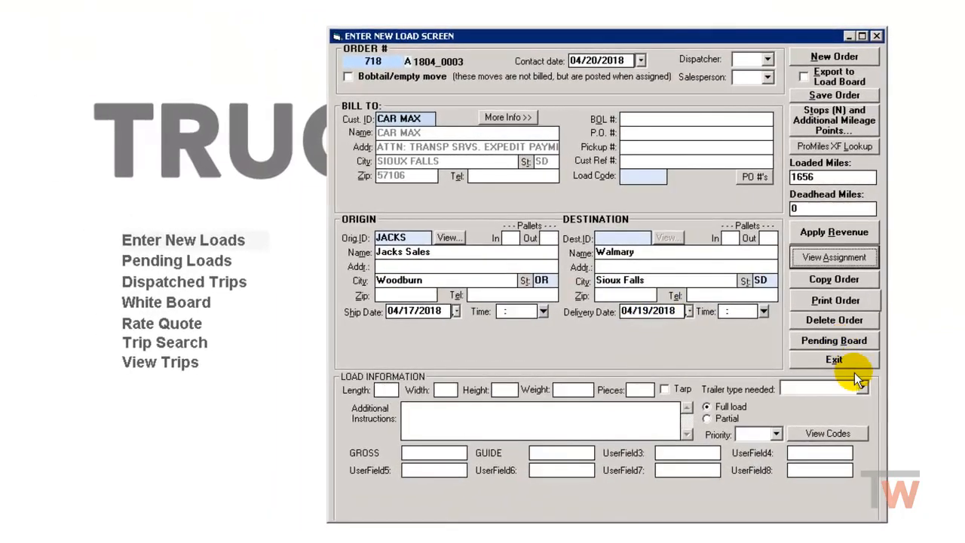
click(834, 360)
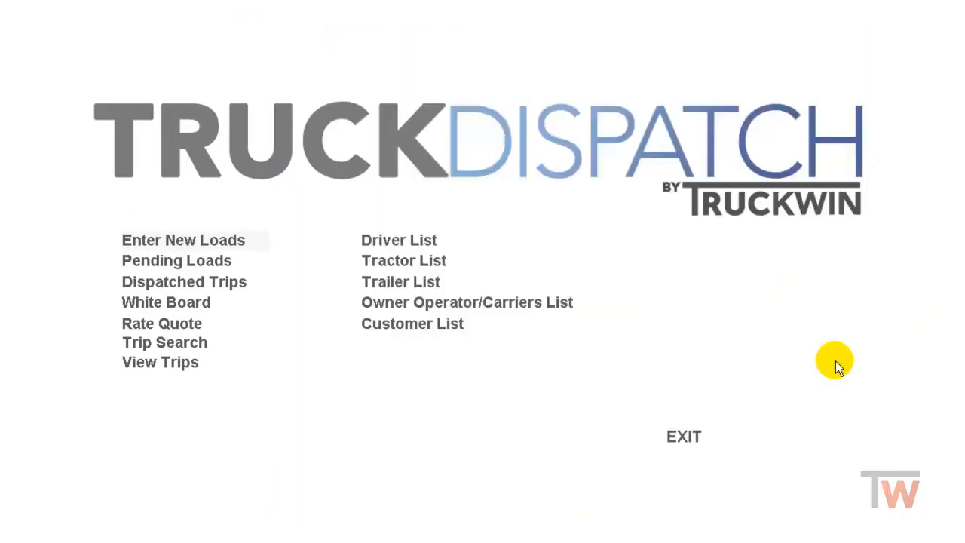